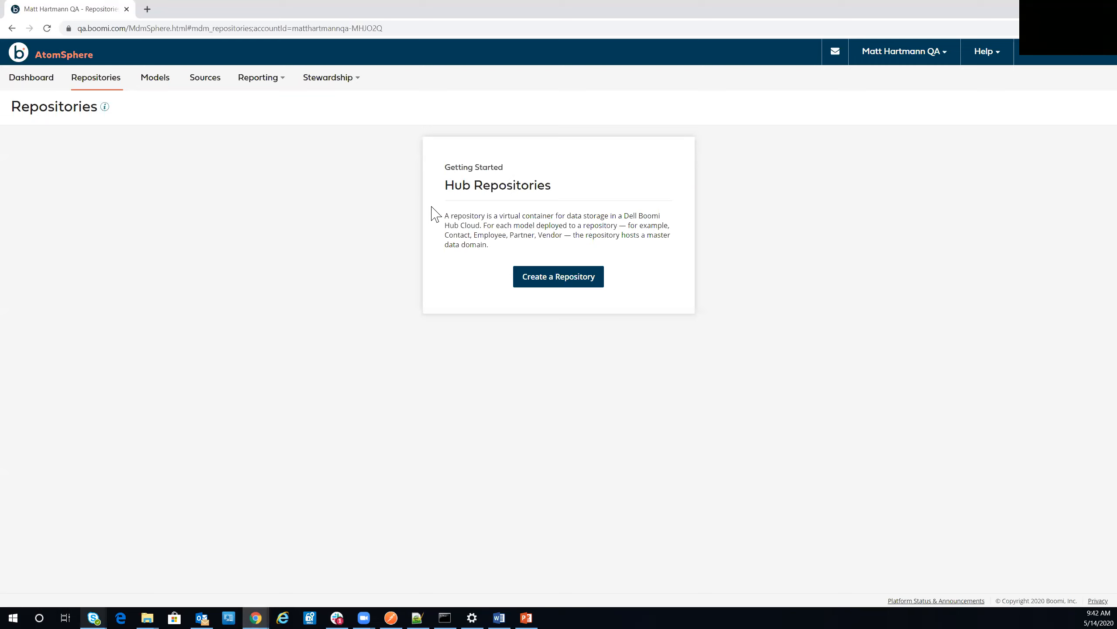
- Create a repository named QA on the QA MDM Cloud
{"action": "left_click", "coordinate": [532, 280]}
{"action": "left_click", "coordinate": [557, 124]}
{"action": "left_click", "coordinate": [557, 124]}
{"action": "left_click", "coordinate": [557, 125]}
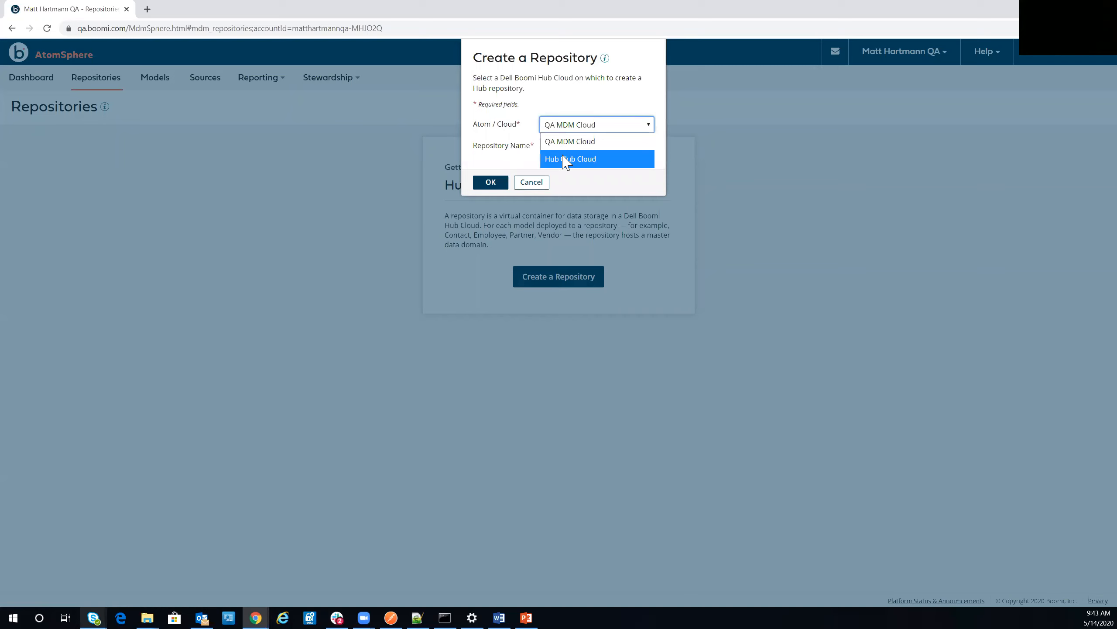
{"action": "left_click", "coordinate": [561, 143]}
{"action": "left_click", "coordinate": [562, 144]}
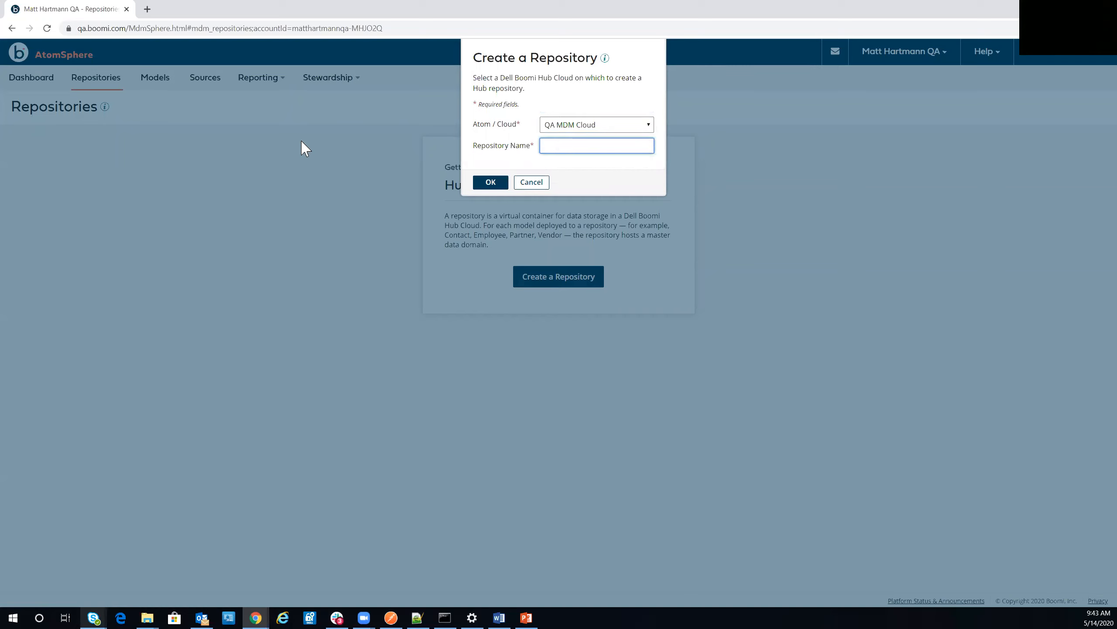
{"action": "type", "text": "QA"}
{"action": "left_click", "coordinate": [488, 182]}
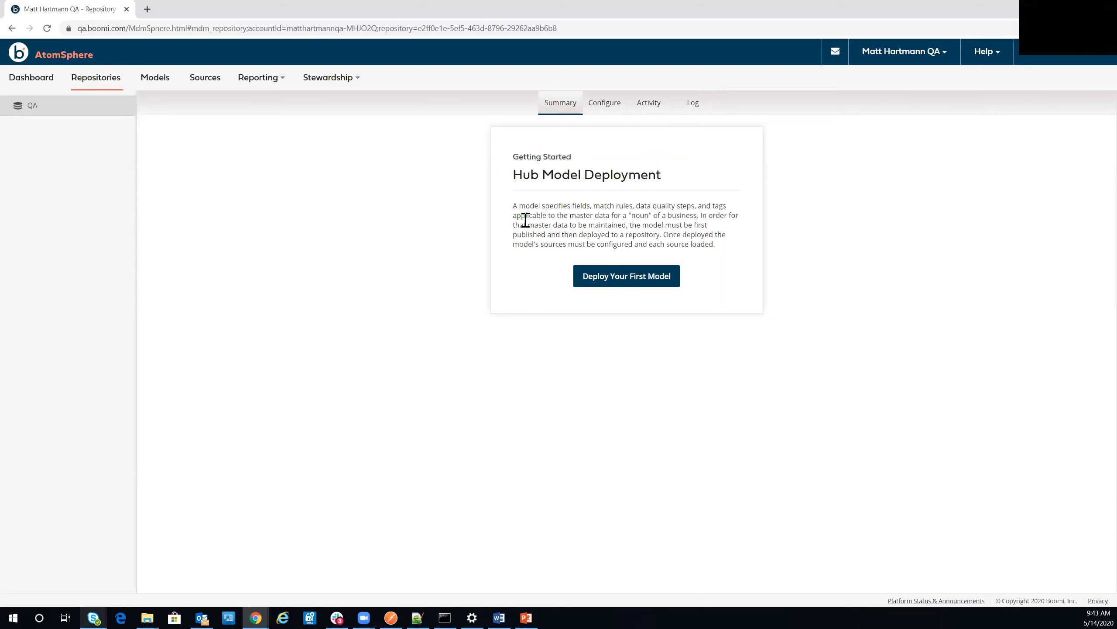
- Create a new model starting from an empty one and name it Employee
{"action": "left_click", "coordinate": [147, 88]}
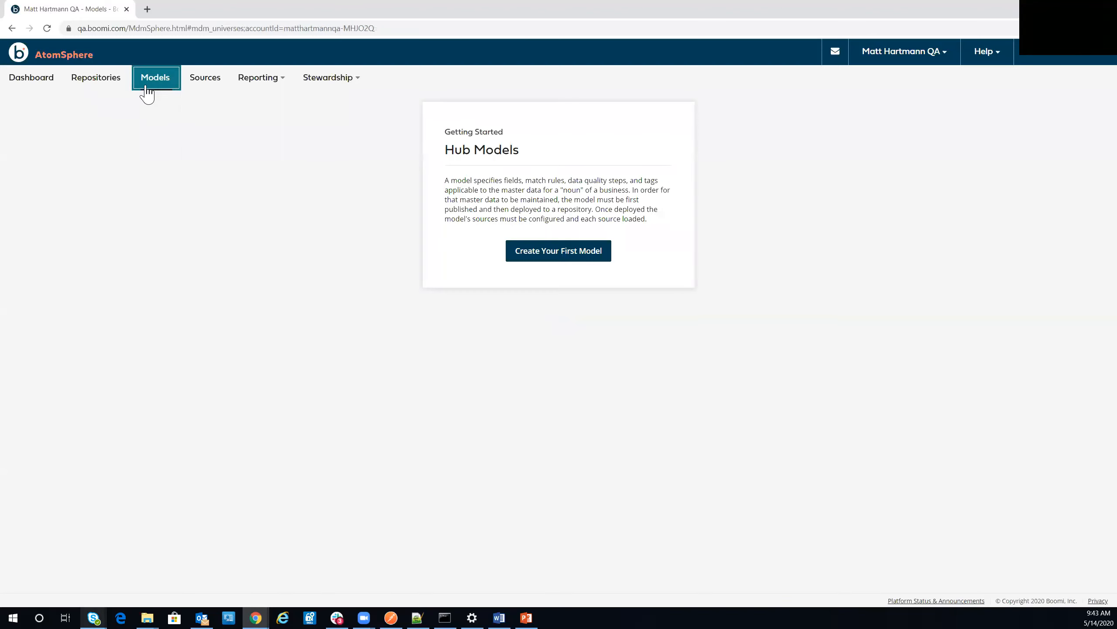
{"action": "left_click", "coordinate": [534, 259]}
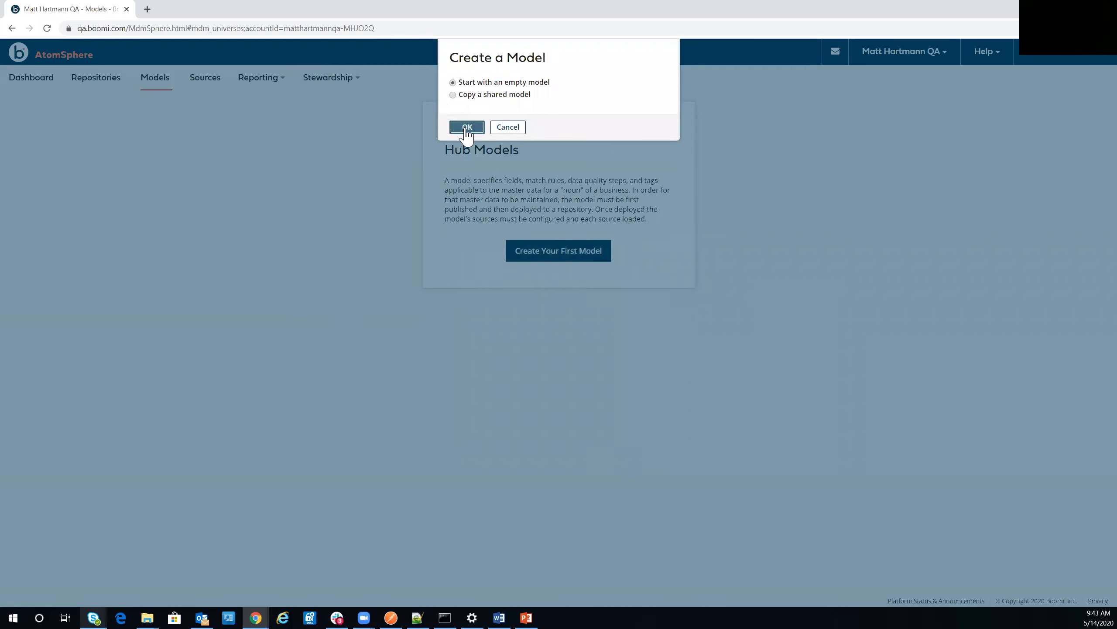
{"action": "left_click", "coordinate": [467, 127]}
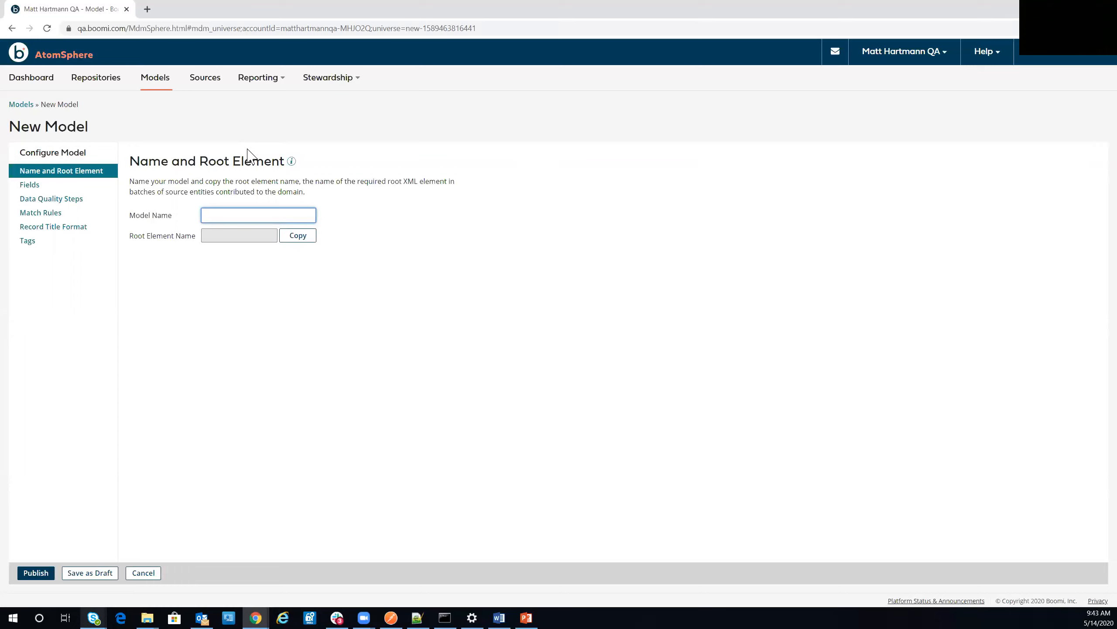
{"action": "type", "text": "Employee"}
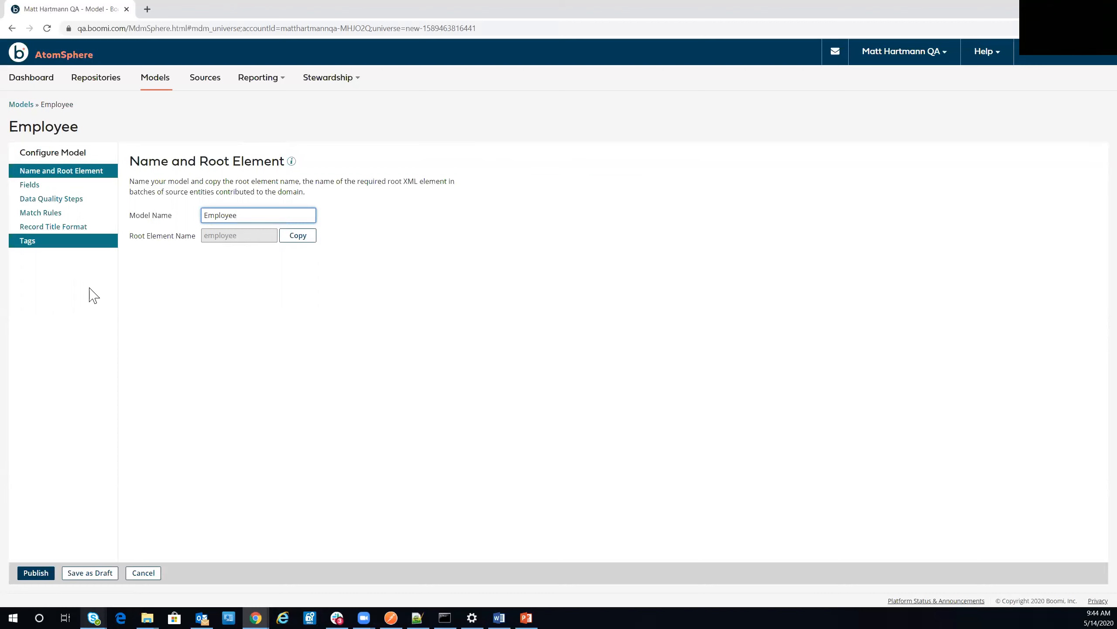
- Start adding the model's first field manually, naming it SSN with type Text and marking it as required
{"action": "left_click", "coordinate": [39, 187]}
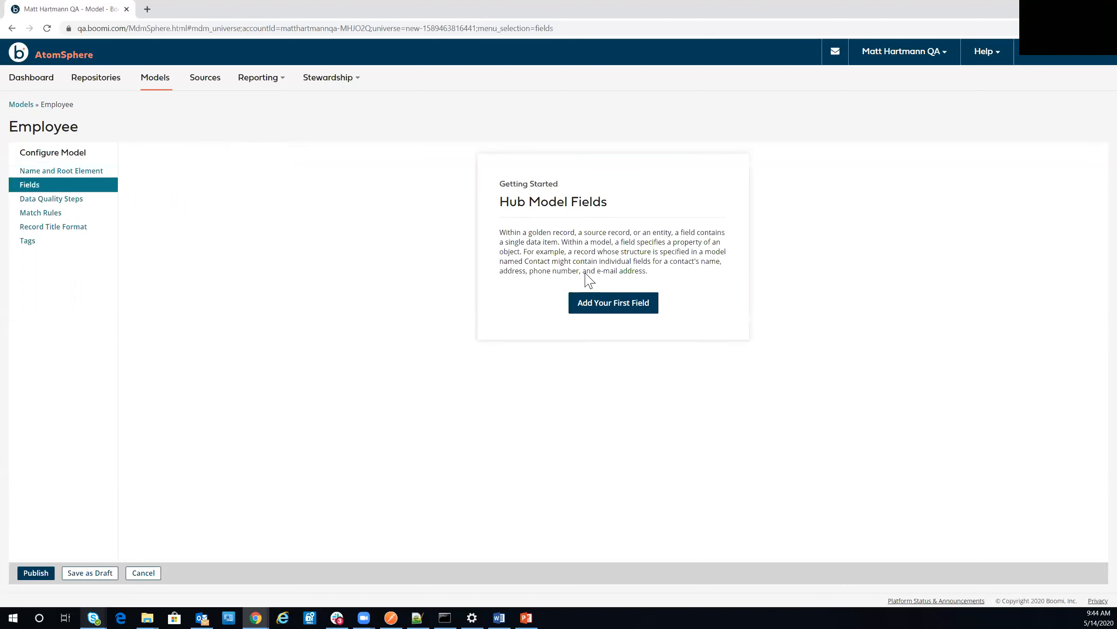
{"action": "left_click", "coordinate": [599, 302]}
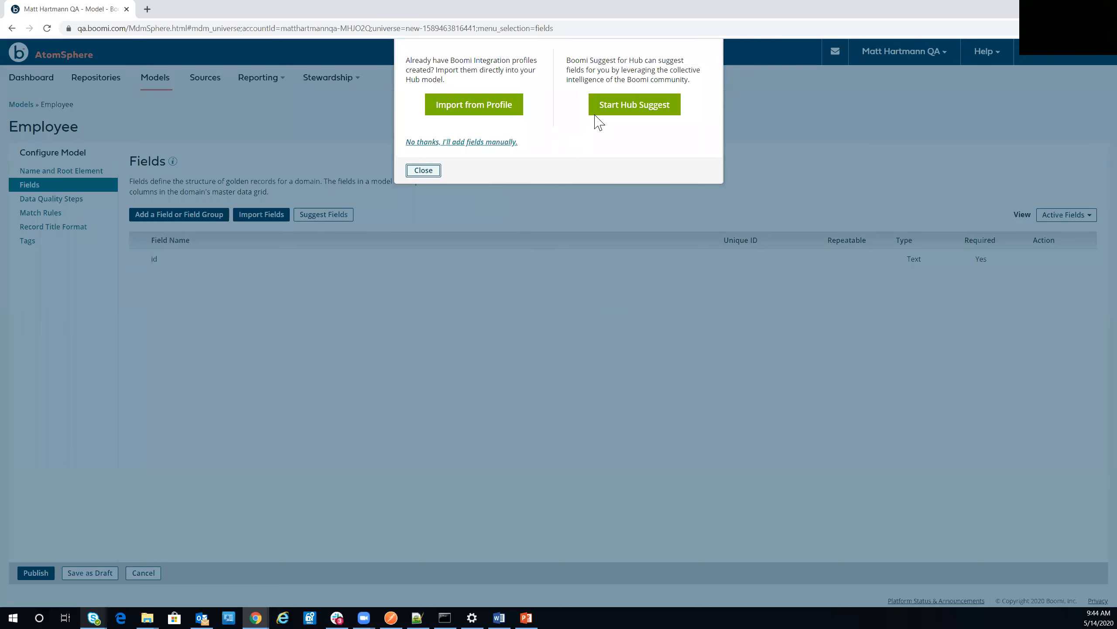
{"action": "left_click", "coordinate": [439, 143]}
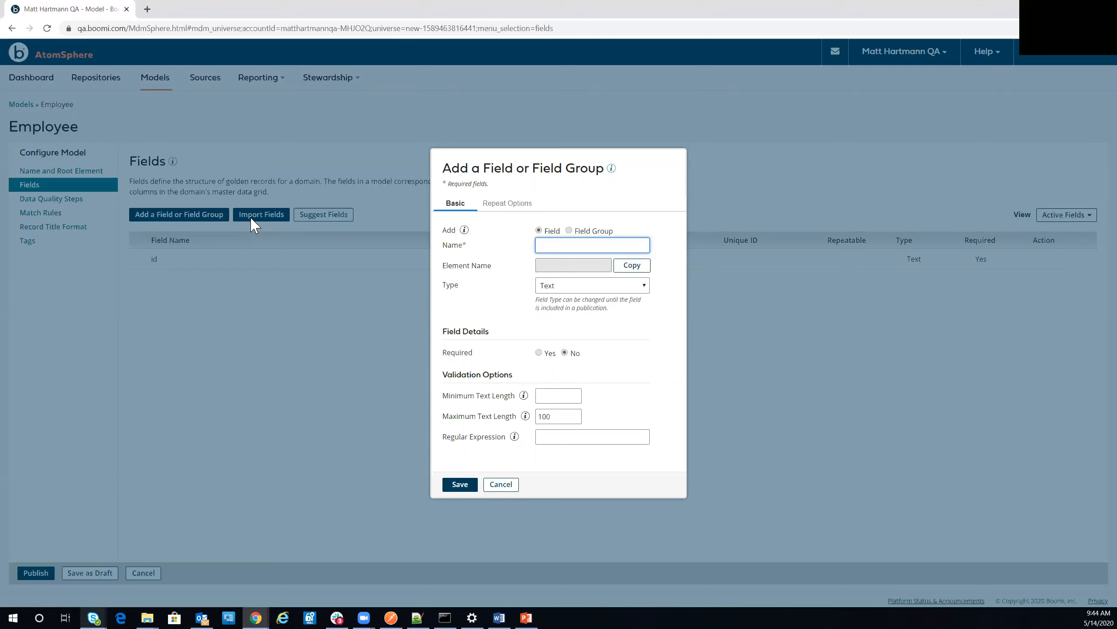
{"action": "type", "text": "SSN"}
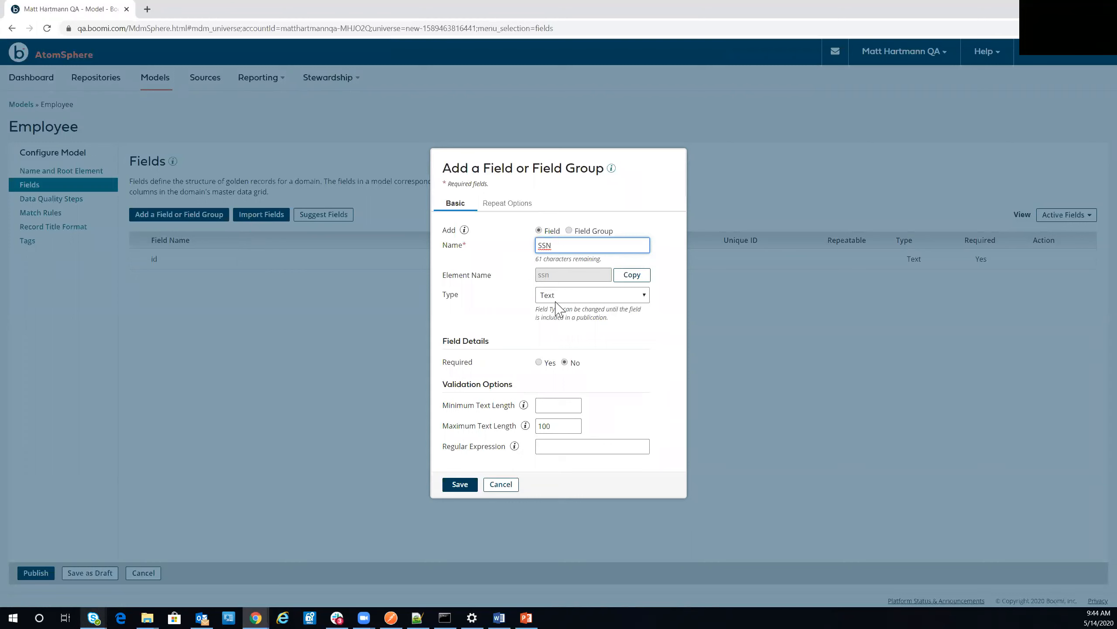
{"action": "left_click", "coordinate": [574, 301]}
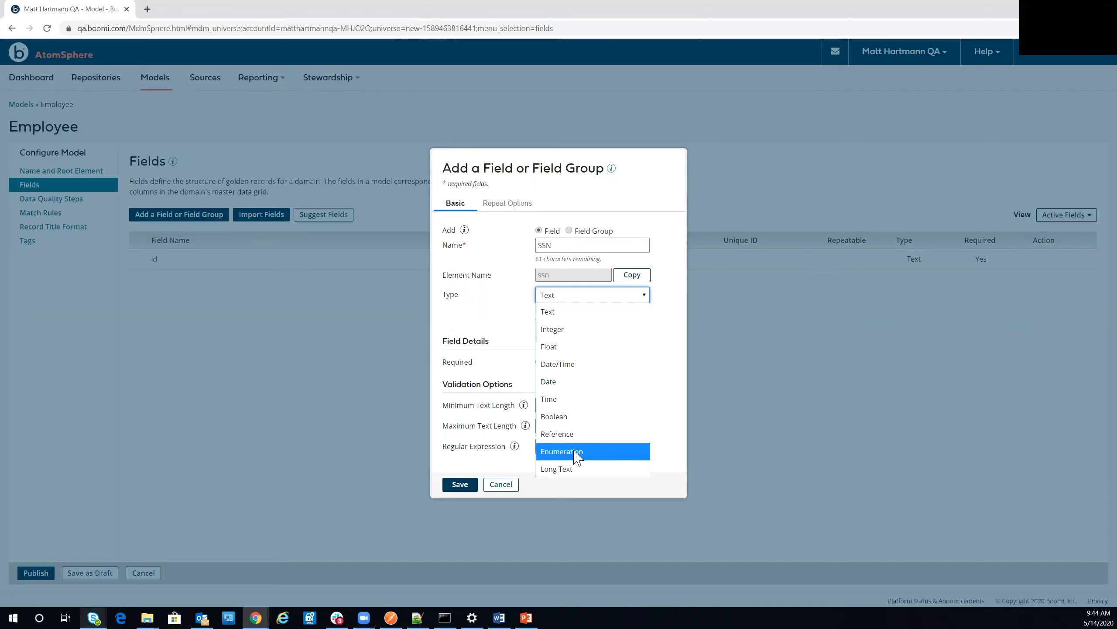
{"action": "left_click", "coordinate": [566, 315]}
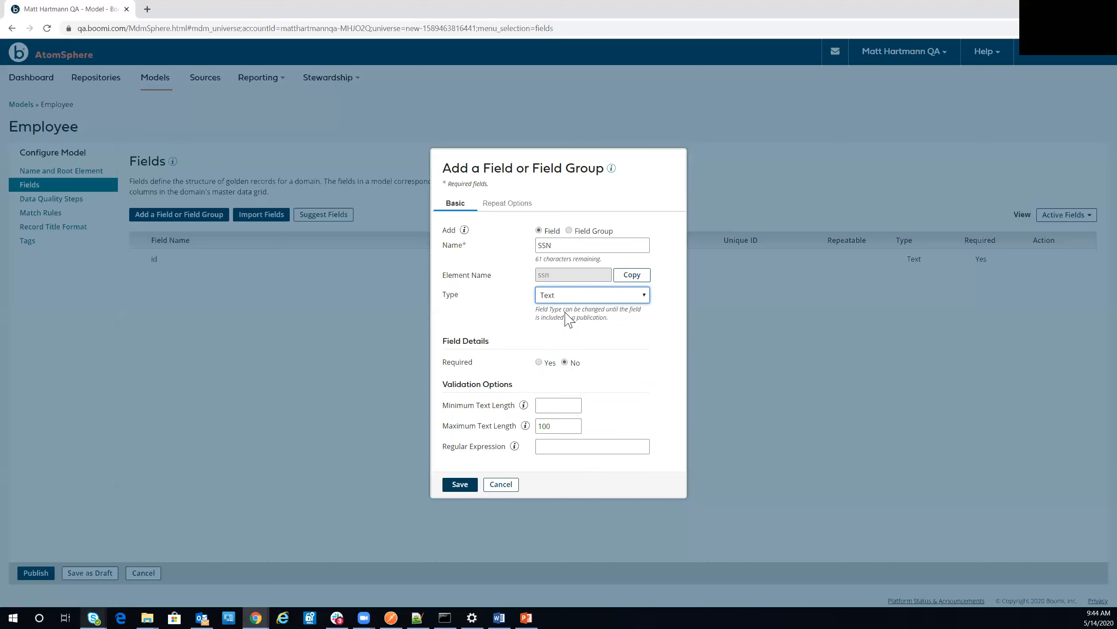
{"action": "left_click", "coordinate": [540, 363]}
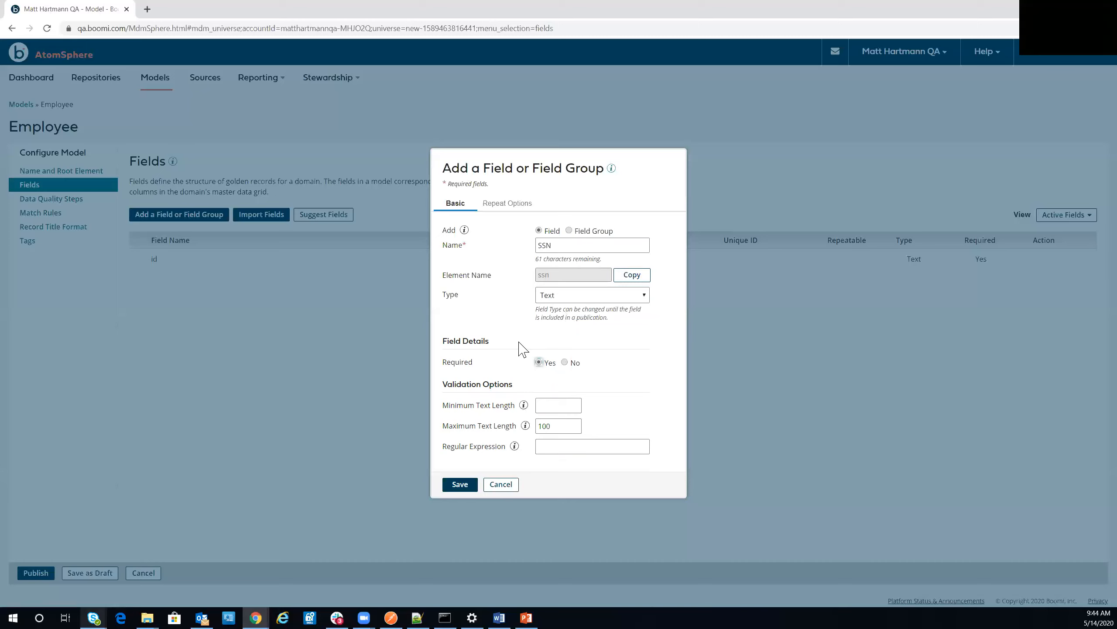
- Set the SSN field's minimum and maximum text length to 11 and save the field
{"action": "left_click", "coordinate": [551, 404]}
{"action": "type", "text": "11"}
{"action": "left_click", "coordinate": [559, 426]}
{"action": "key", "text": "BackSpace"}
{"action": "key", "text": "BackSpace"}
{"action": "type", "text": "11"}
{"action": "left_click", "coordinate": [462, 484]}
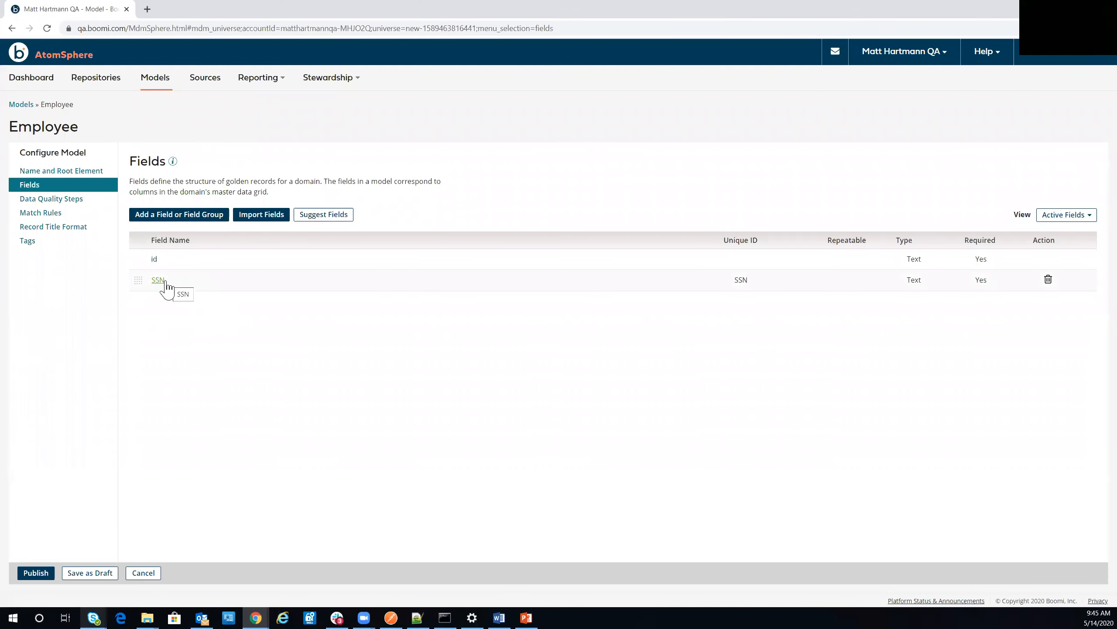
- Add two non-required text fields named FirstName and LastName to the Employee model
{"action": "left_click", "coordinate": [168, 219]}
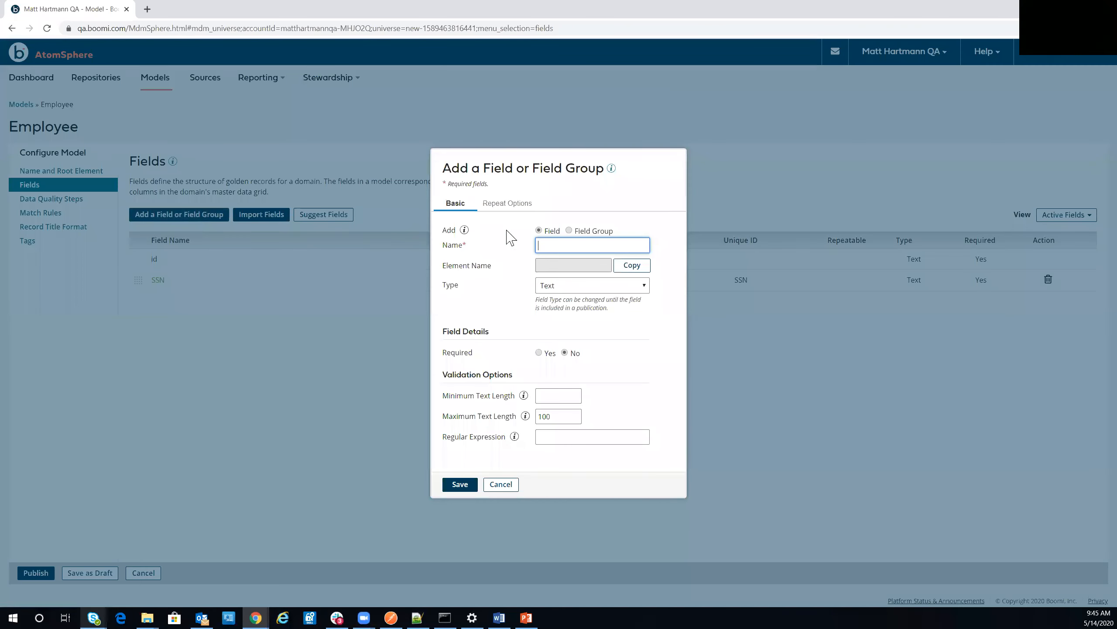
{"action": "type", "text": "FirstName"}
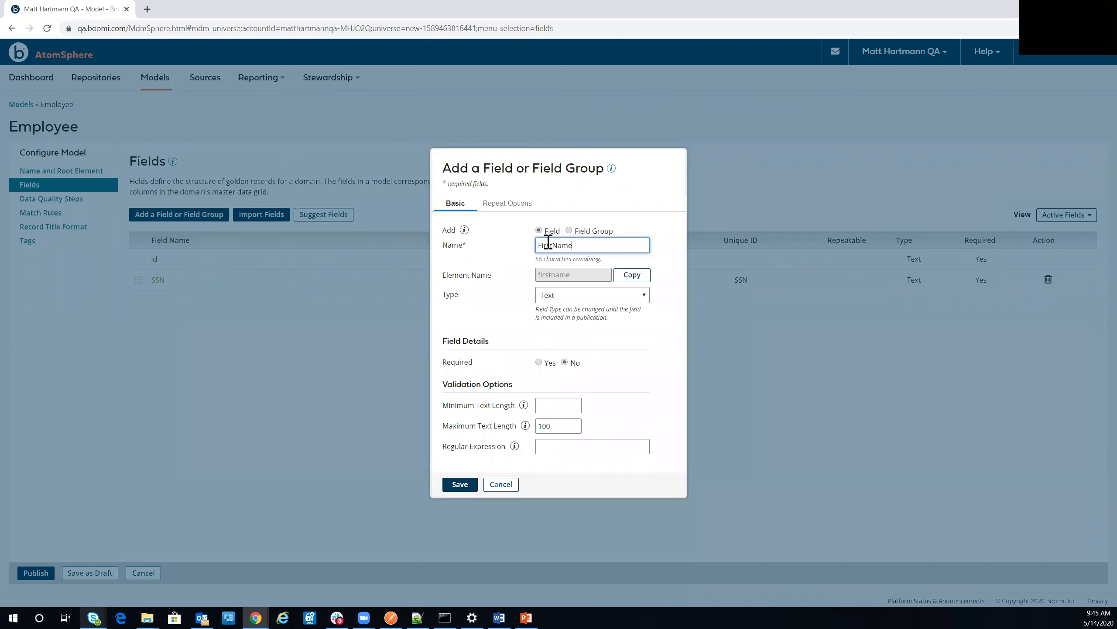
{"action": "left_click", "coordinate": [544, 401]}
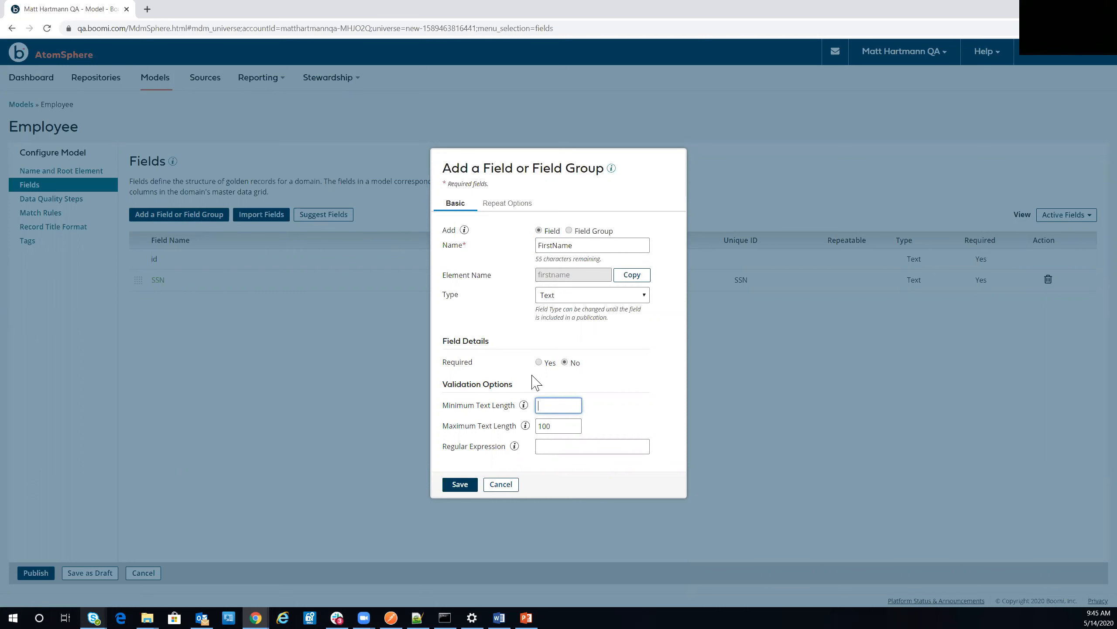
{"action": "left_click", "coordinate": [461, 484]}
{"action": "left_click", "coordinate": [168, 216]}
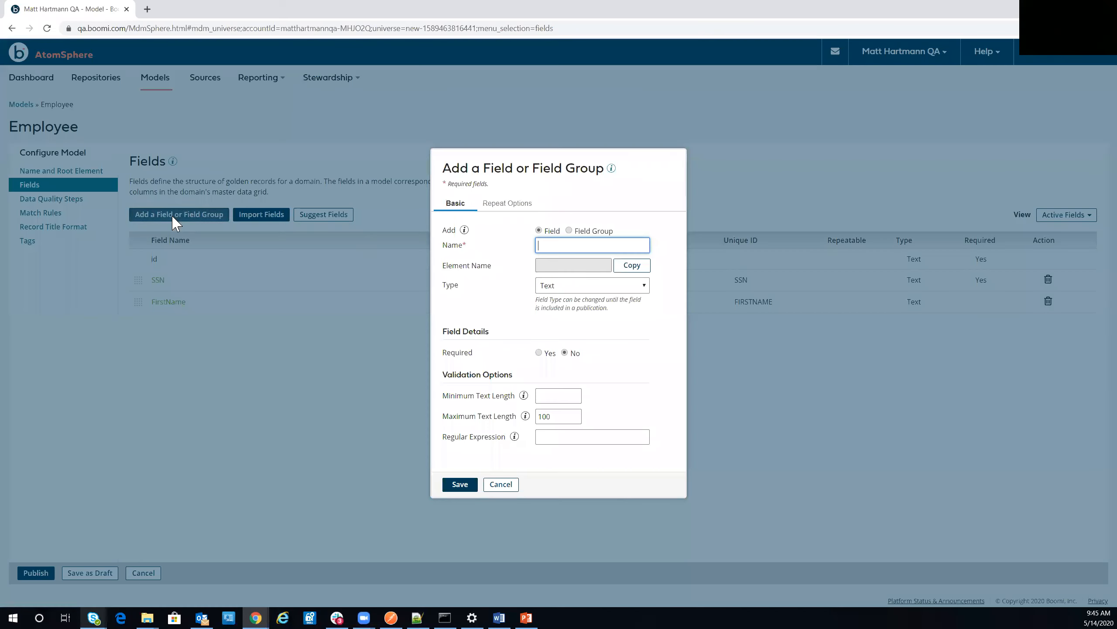
{"action": "type", "text": "LastName"}
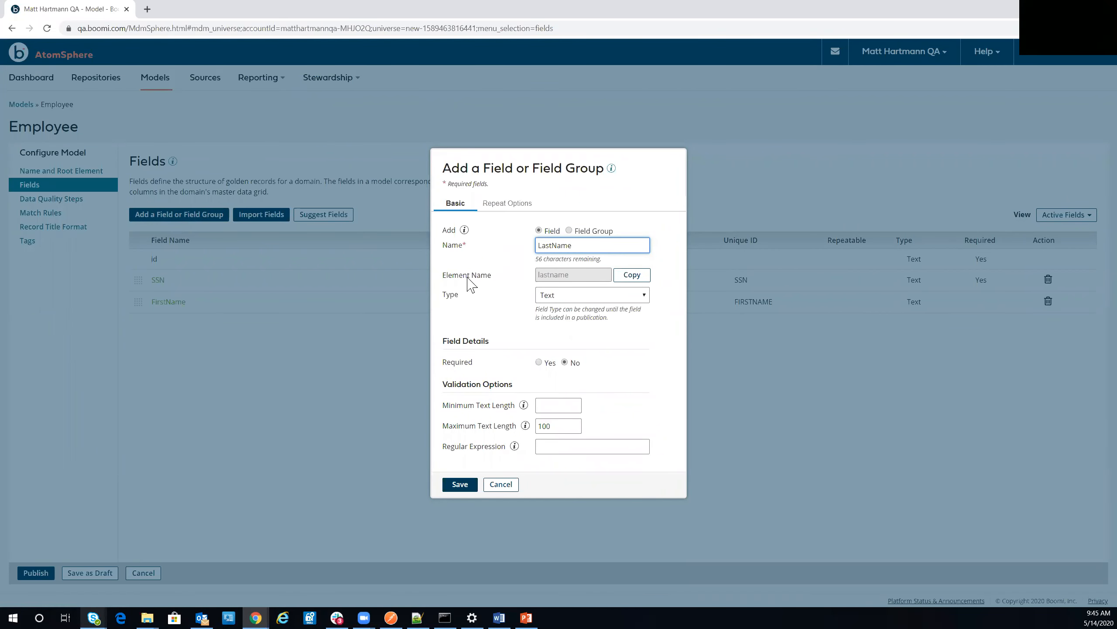
{"action": "left_click", "coordinate": [460, 484]}
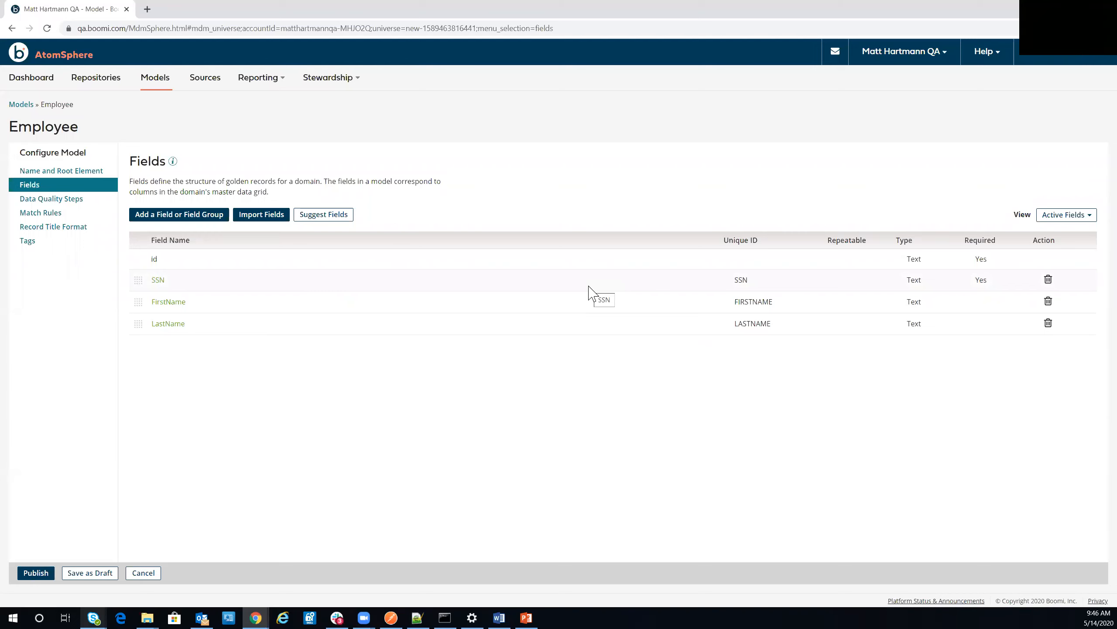
- Add a match rule to the Employee model with a single expression matching on SSN, and save it
{"action": "left_click", "coordinate": [62, 196]}
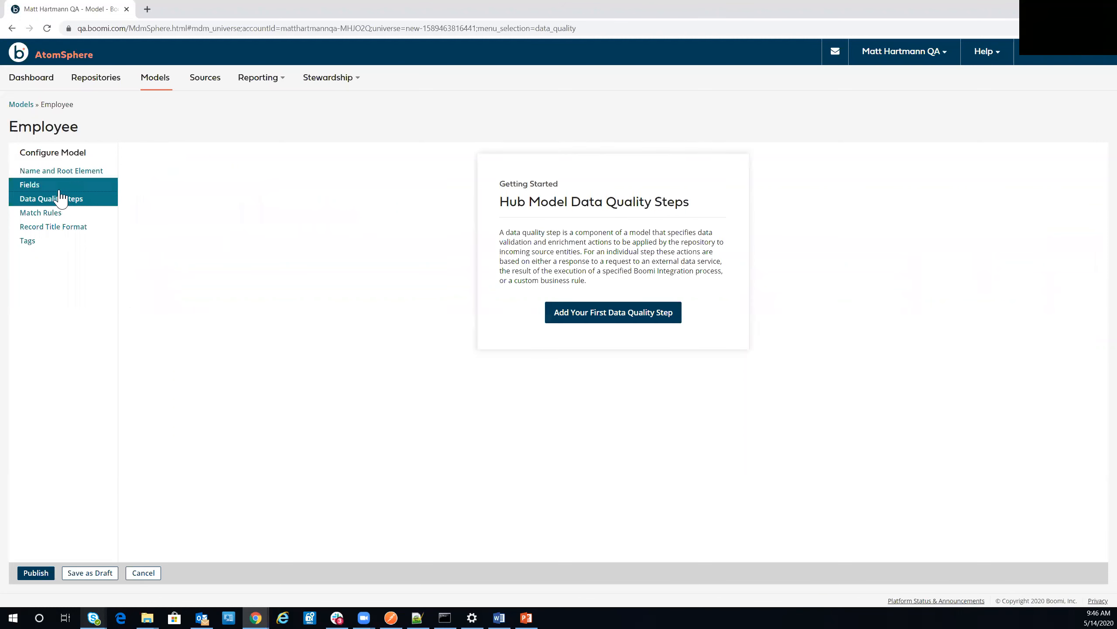
{"action": "left_click", "coordinate": [58, 214]}
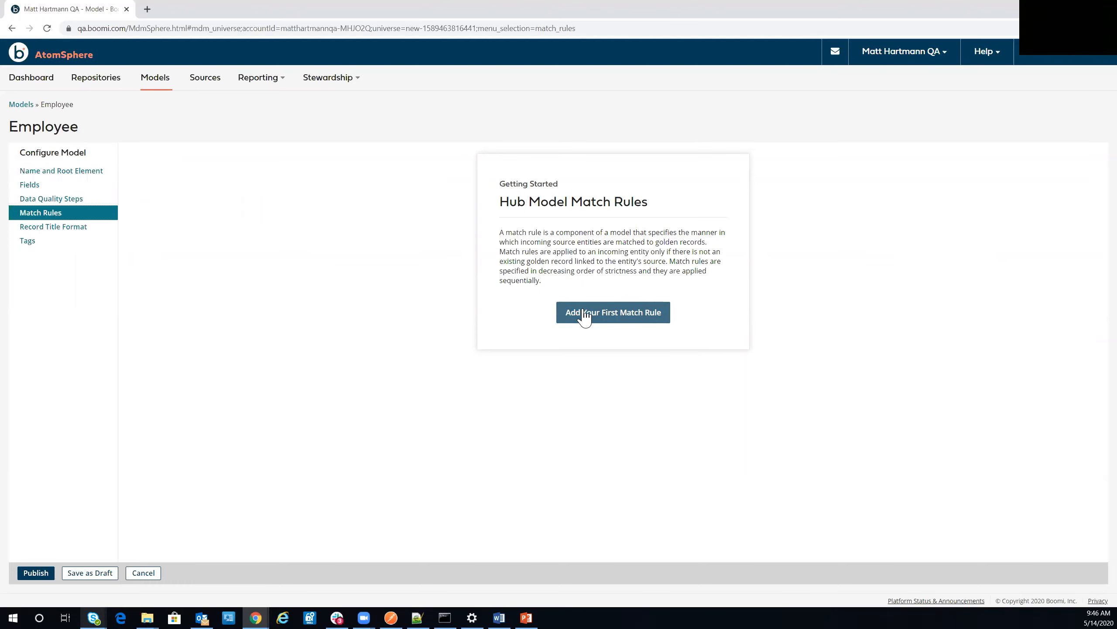
{"action": "left_click", "coordinate": [584, 316]}
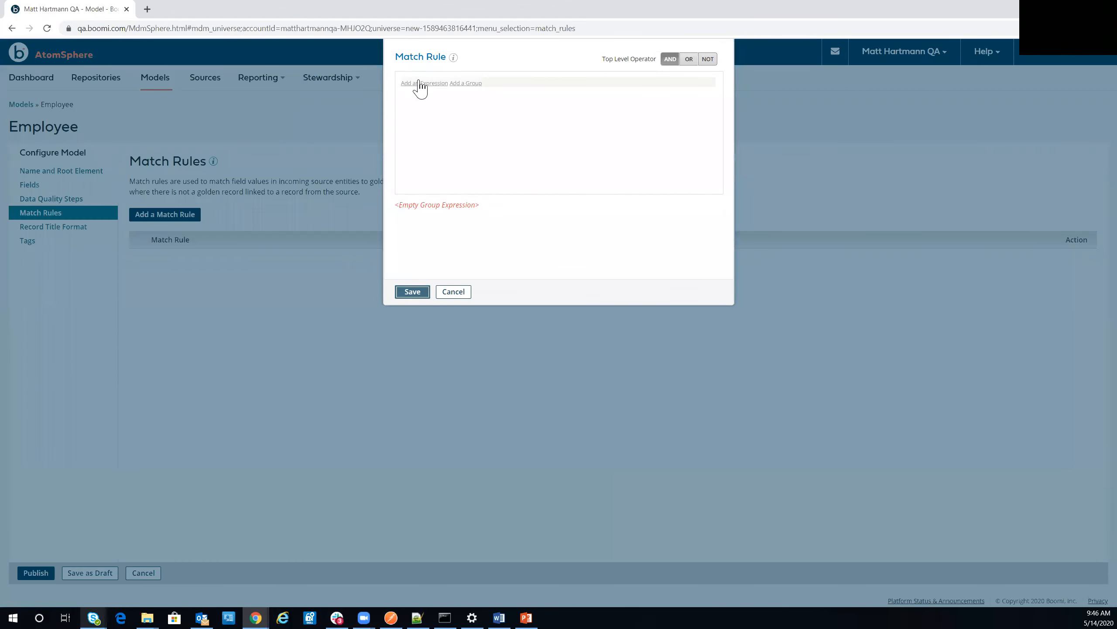
{"action": "left_click", "coordinate": [421, 86]}
{"action": "left_click", "coordinate": [459, 95]}
{"action": "left_click", "coordinate": [454, 112]}
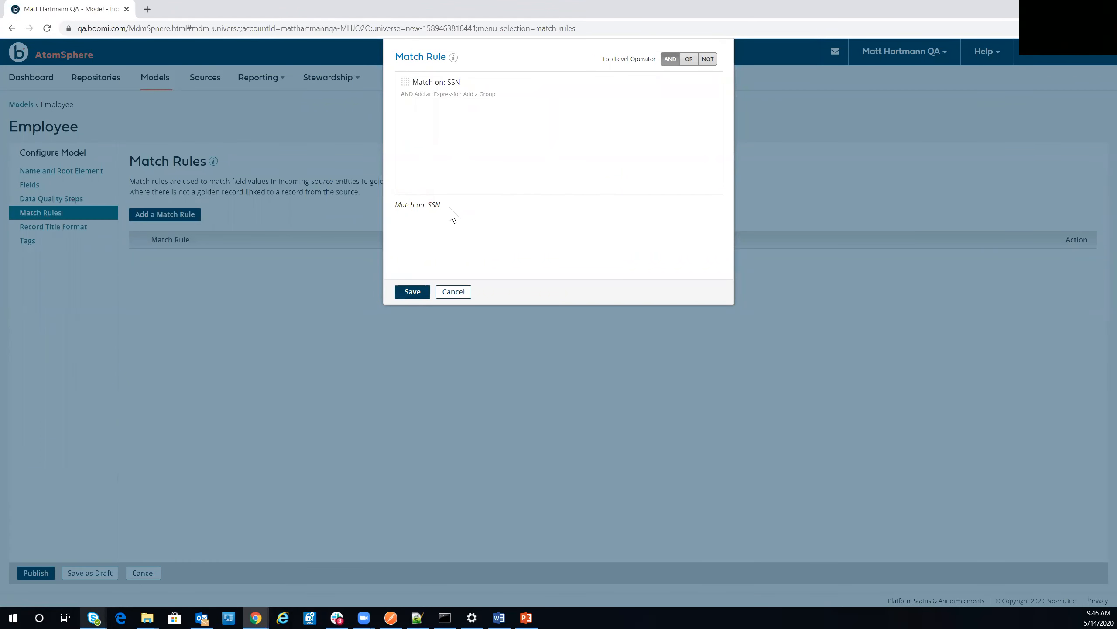
{"action": "left_click", "coordinate": [412, 292]}
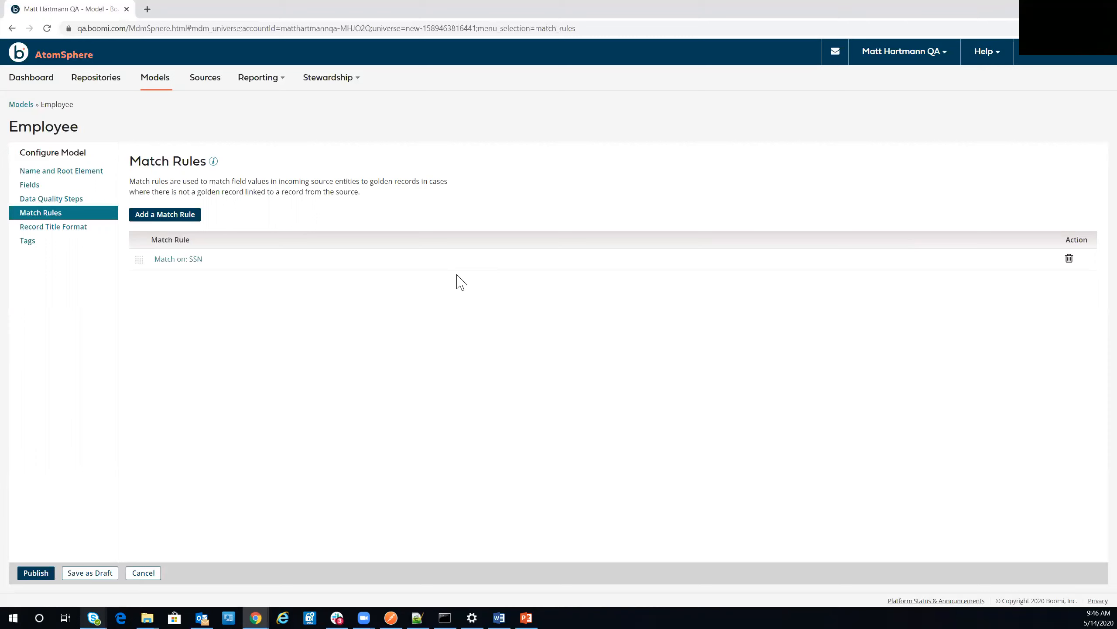
- Publish the Employee model and dismiss the publication message
{"action": "left_click", "coordinate": [41, 578]}
{"action": "left_click", "coordinate": [467, 194]}
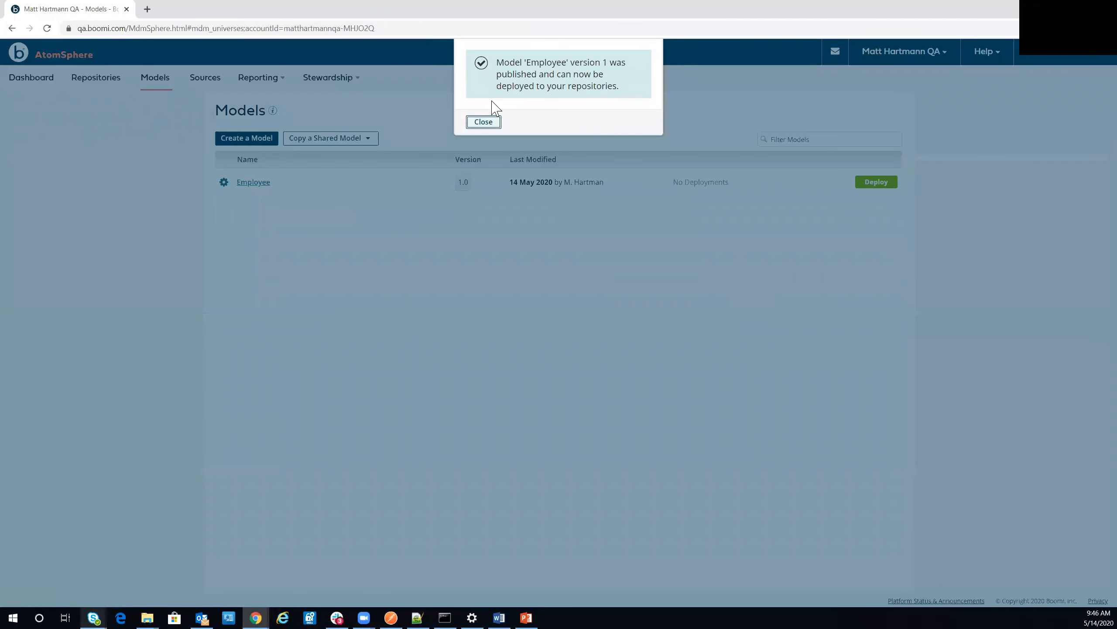
{"action": "left_click", "coordinate": [484, 122]}
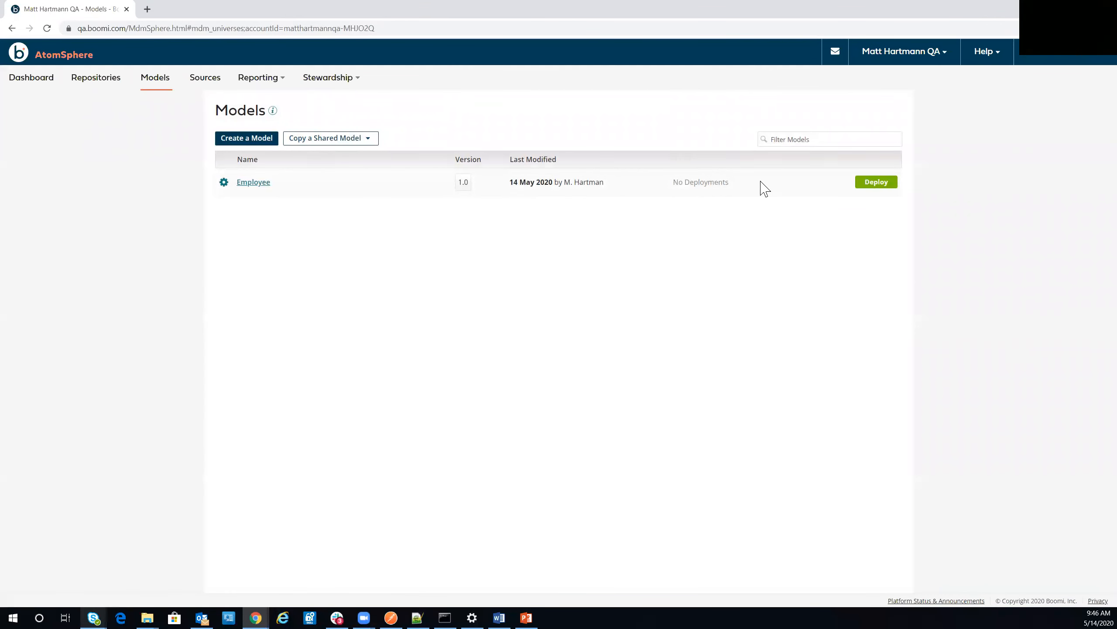
- Deploy version 1.0 of the Employee model to the QA repository
{"action": "left_click", "coordinate": [872, 189]}
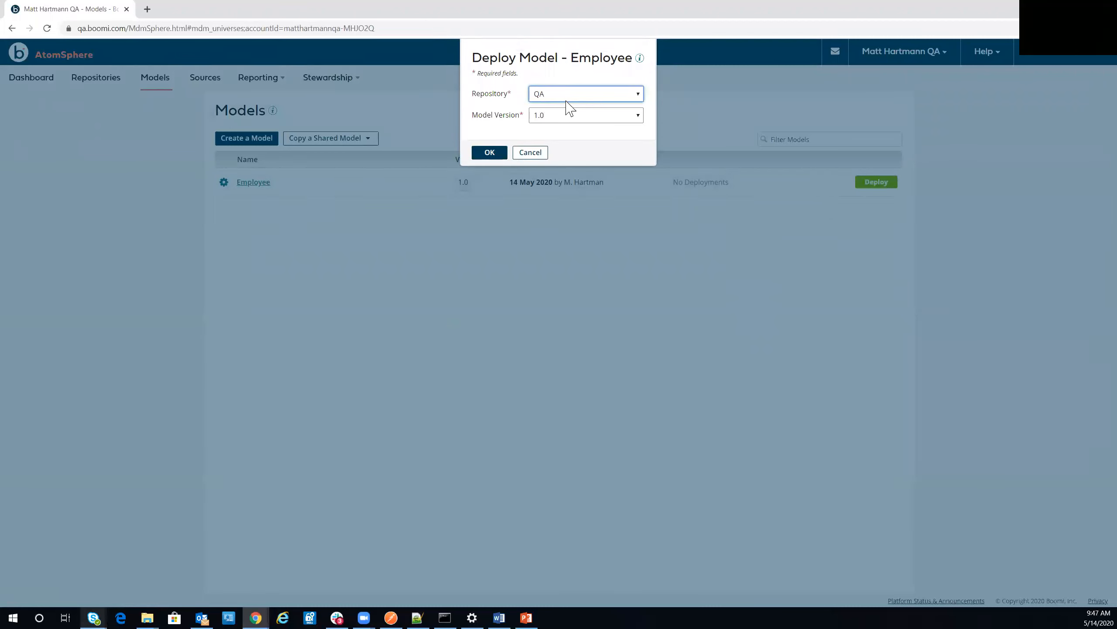
{"action": "left_click", "coordinate": [555, 118]}
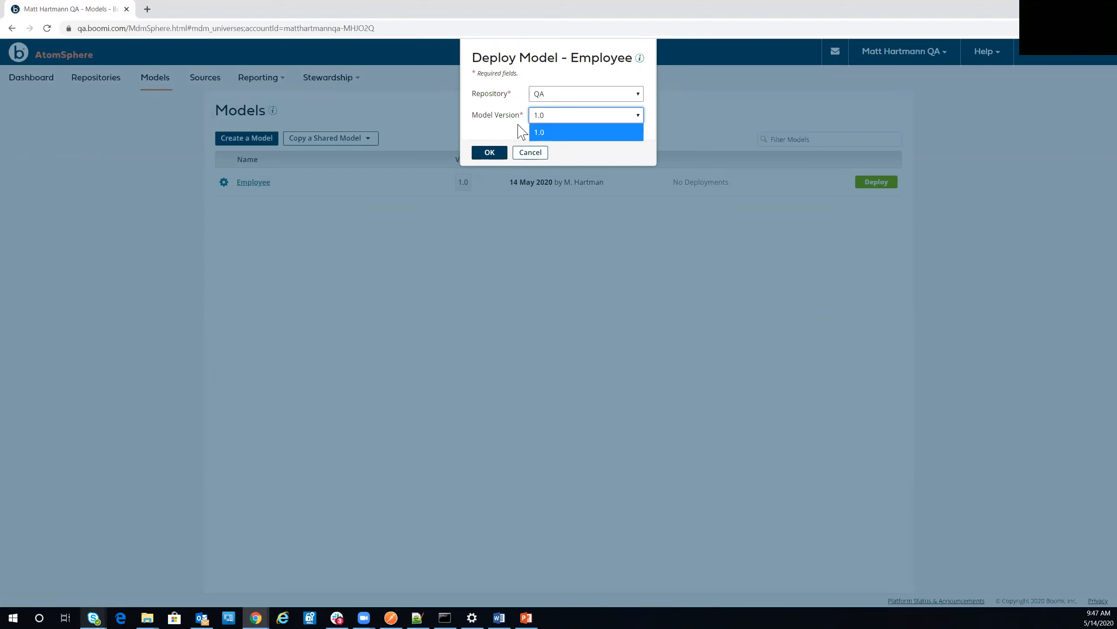
{"action": "left_click", "coordinate": [488, 153]}
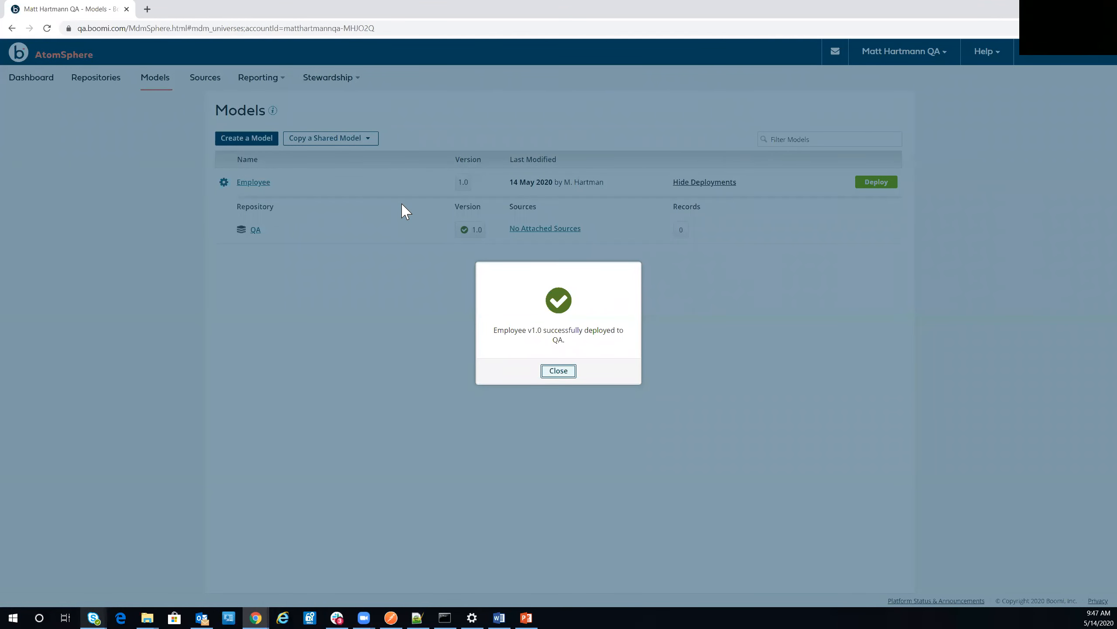
{"action": "key", "text": "Return"}
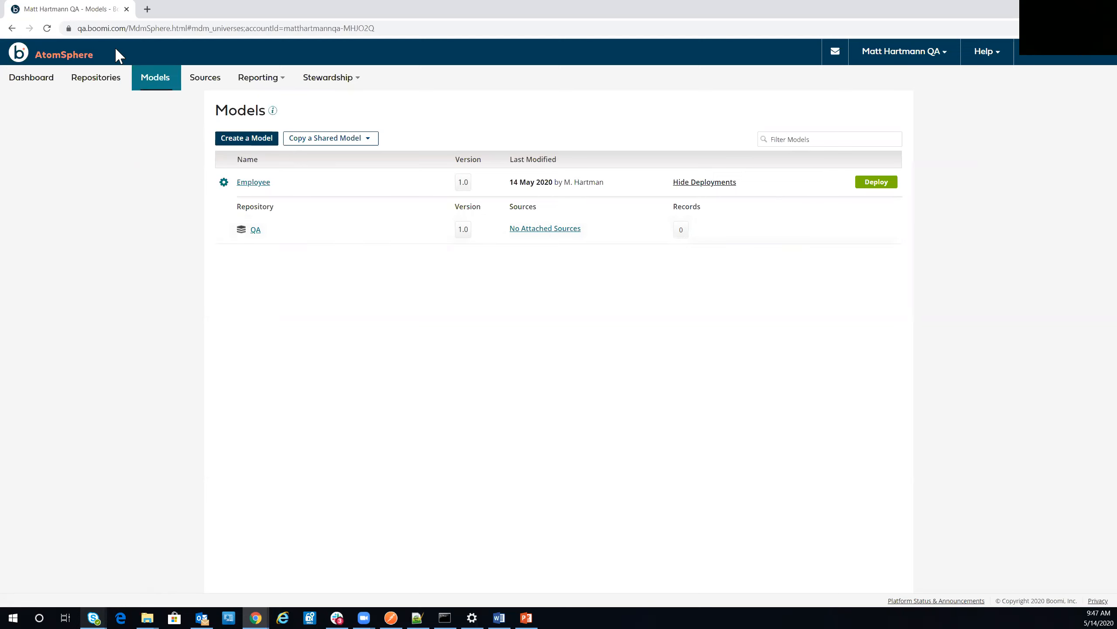
- Open the deployed Employee model in the QA repository and review its sources and summary
{"action": "left_click", "coordinate": [111, 77]}
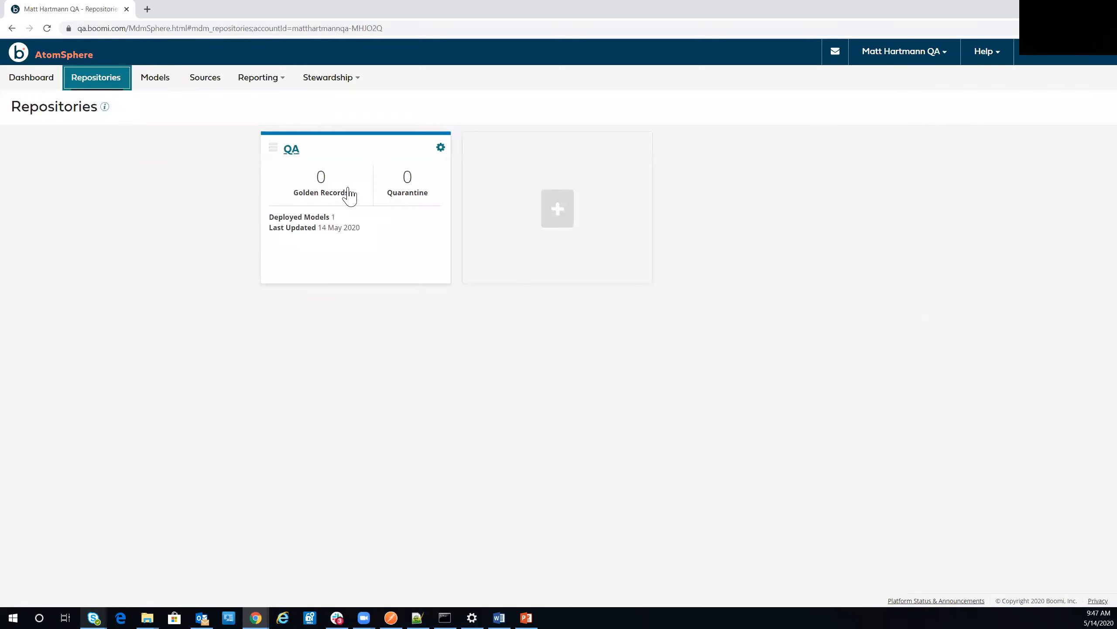
{"action": "left_click", "coordinate": [339, 177]}
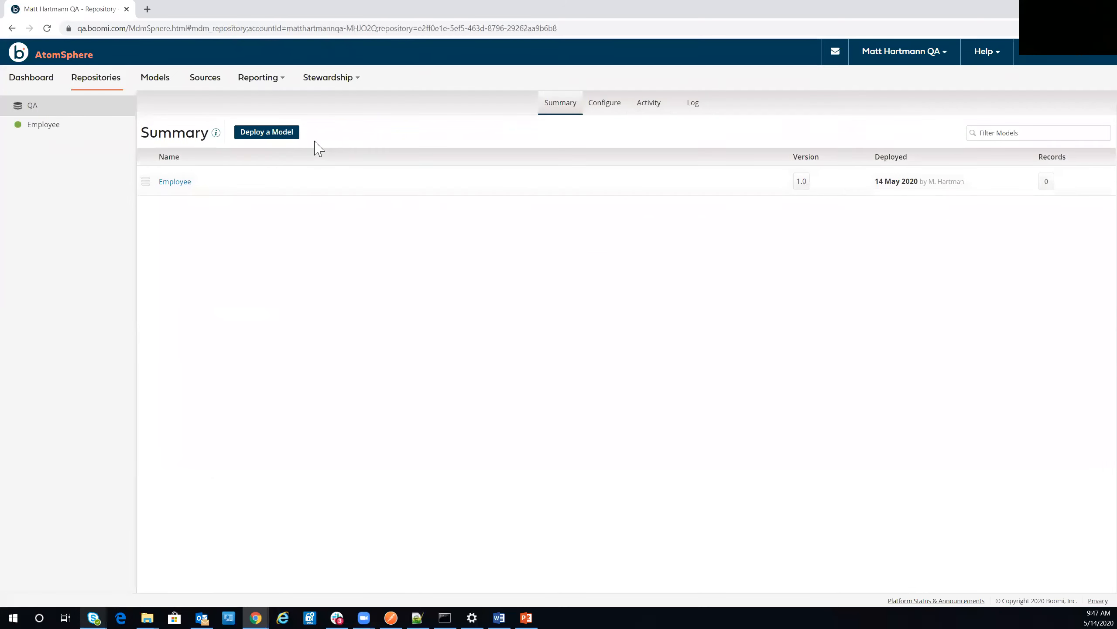
{"action": "left_click", "coordinate": [56, 127]}
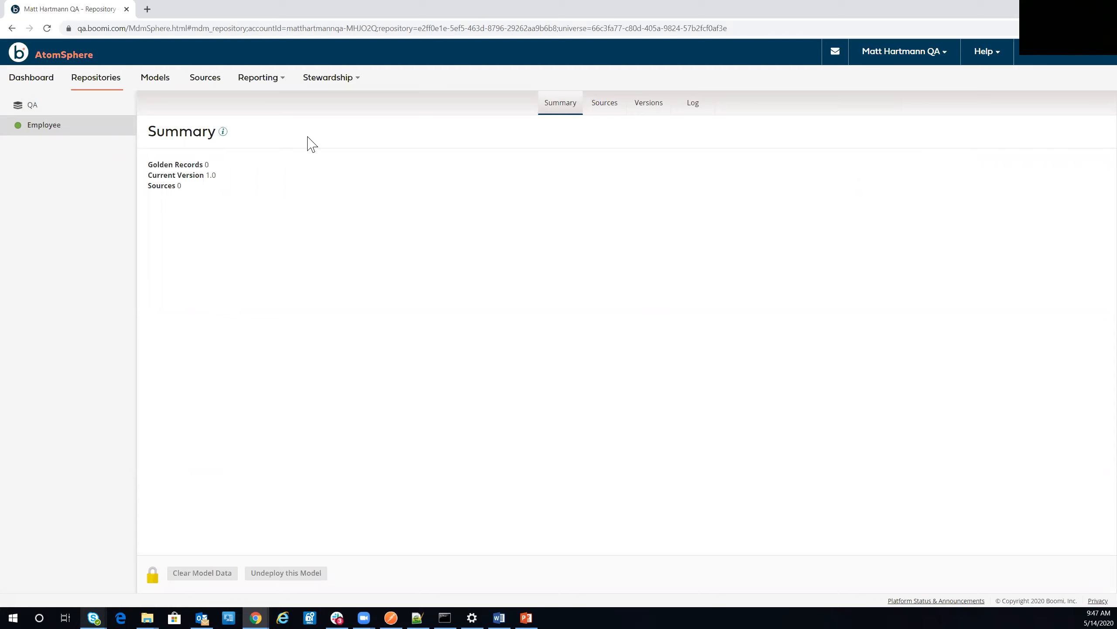
{"action": "left_click", "coordinate": [599, 112]}
{"action": "left_click", "coordinate": [567, 112]}
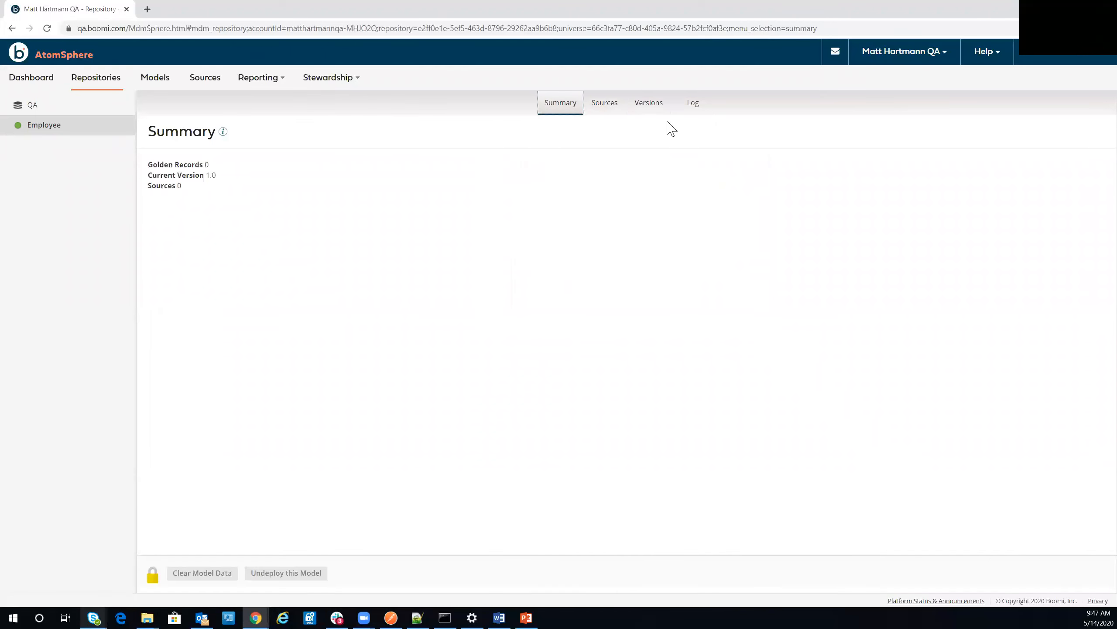